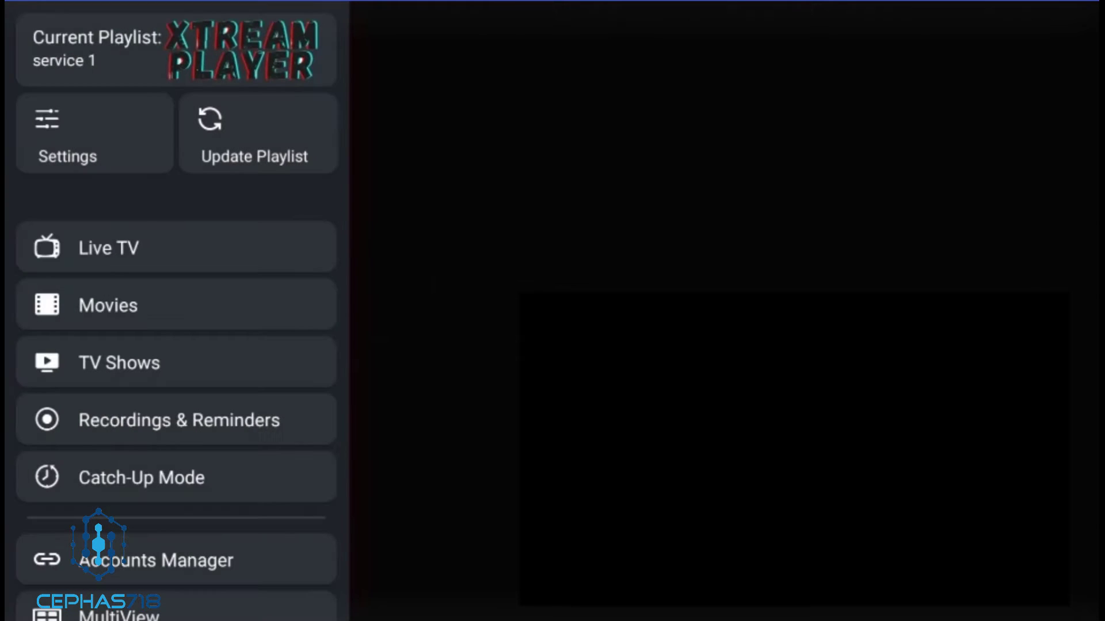
Go to Settings in the main menu and open the Movies & Series category
{"action": "key", "text": "Down"}
{"action": "key", "text": "Down"}
{"action": "key", "text": "Down"}
{"action": "key", "text": "Down"}
{"action": "key", "text": "Down"}
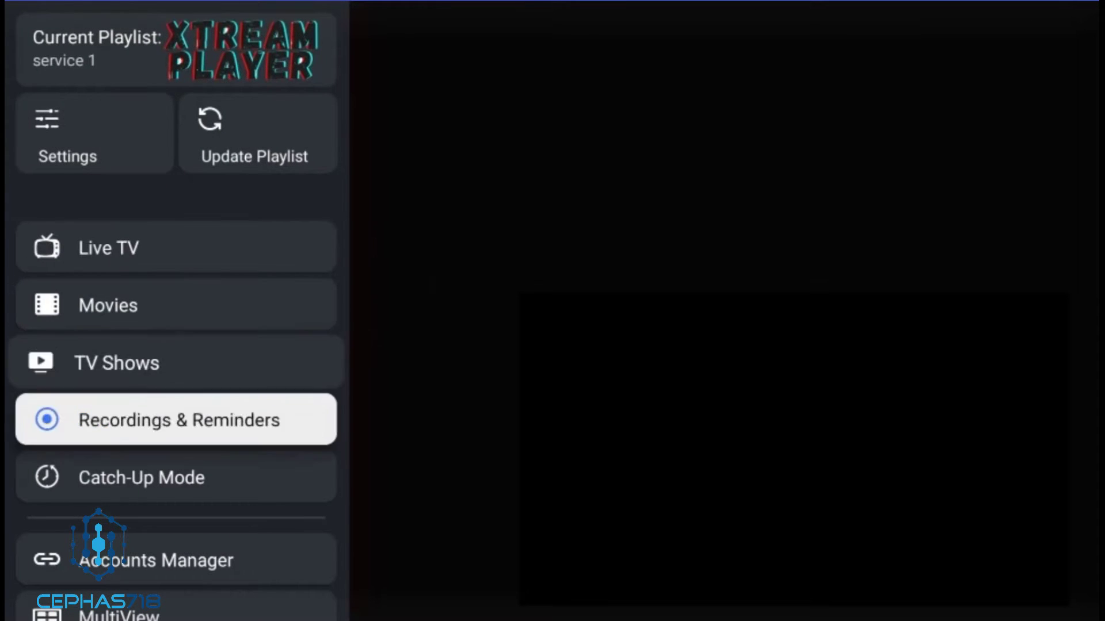
{"action": "key", "text": "Down"}
{"action": "key", "text": "Down"}
{"action": "key", "text": "Down"}
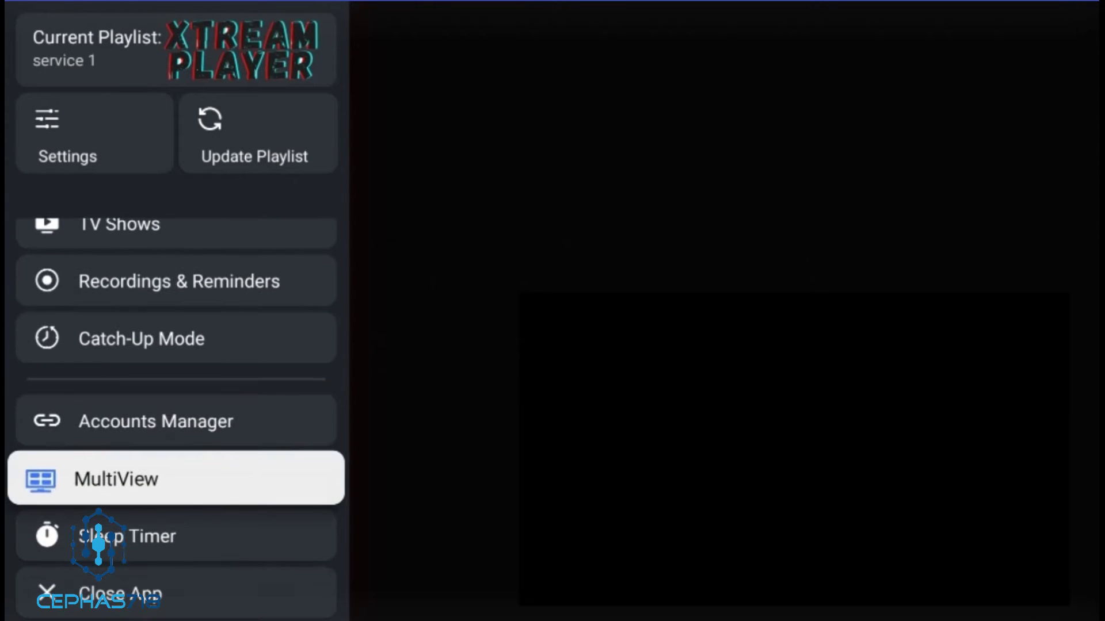
{"action": "key", "text": "Up"}
{"action": "key", "text": "Up"}
{"action": "key", "text": "Up"}
{"action": "key", "text": "Up"}
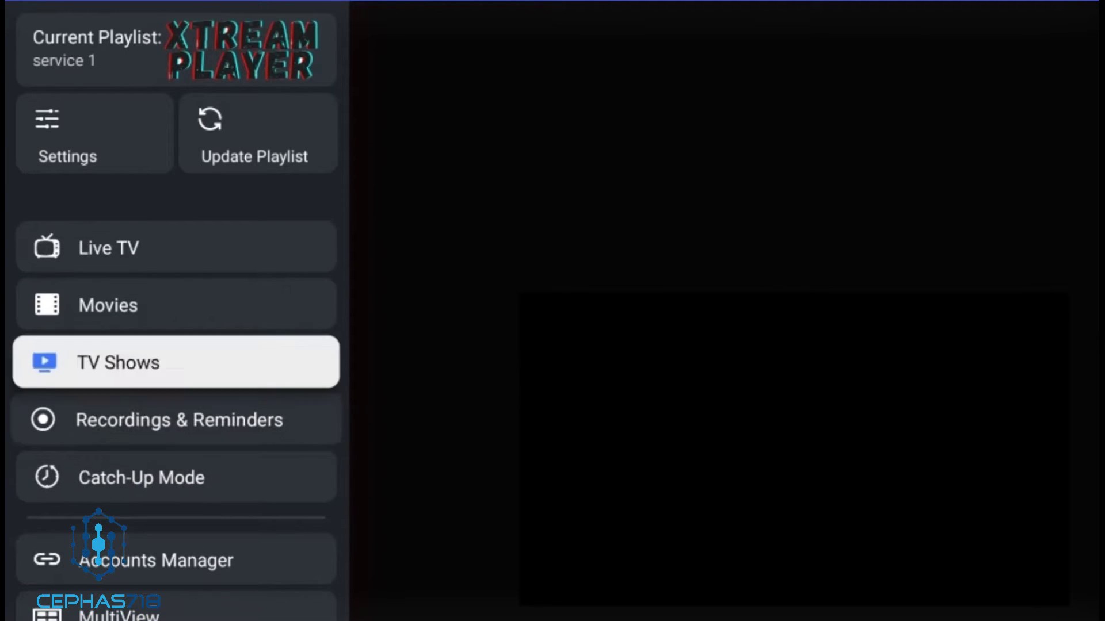
{"action": "key", "text": "Up"}
{"action": "key", "text": "Up"}
{"action": "key", "text": "Up"}
{"action": "key", "text": "Up"}
{"action": "key", "text": "Down"}
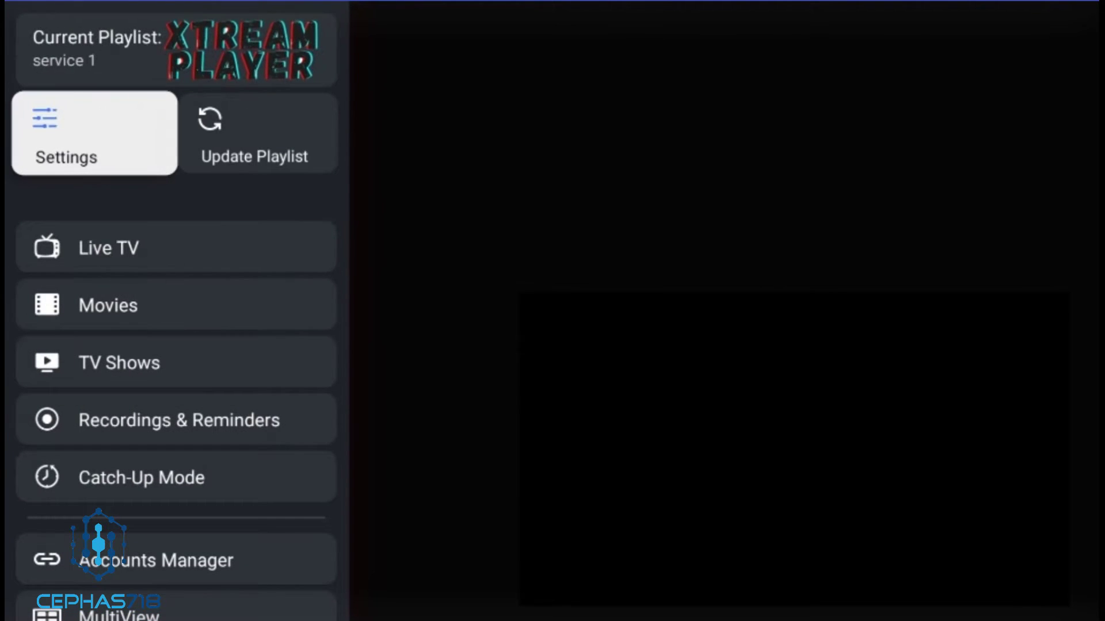
{"action": "key", "text": "Return"}
{"action": "key", "text": "Down"}
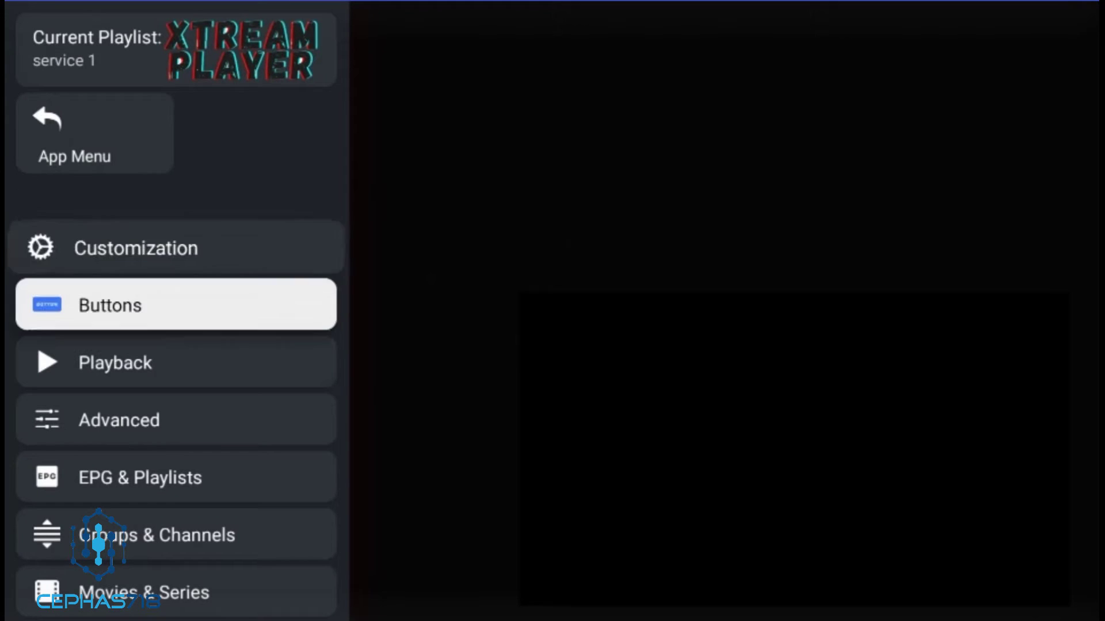
{"action": "key", "text": "Down"}
{"action": "key", "text": "Down"}
{"action": "key", "text": "Down"}
{"action": "key", "text": "Down"}
{"action": "key", "text": "Down"}
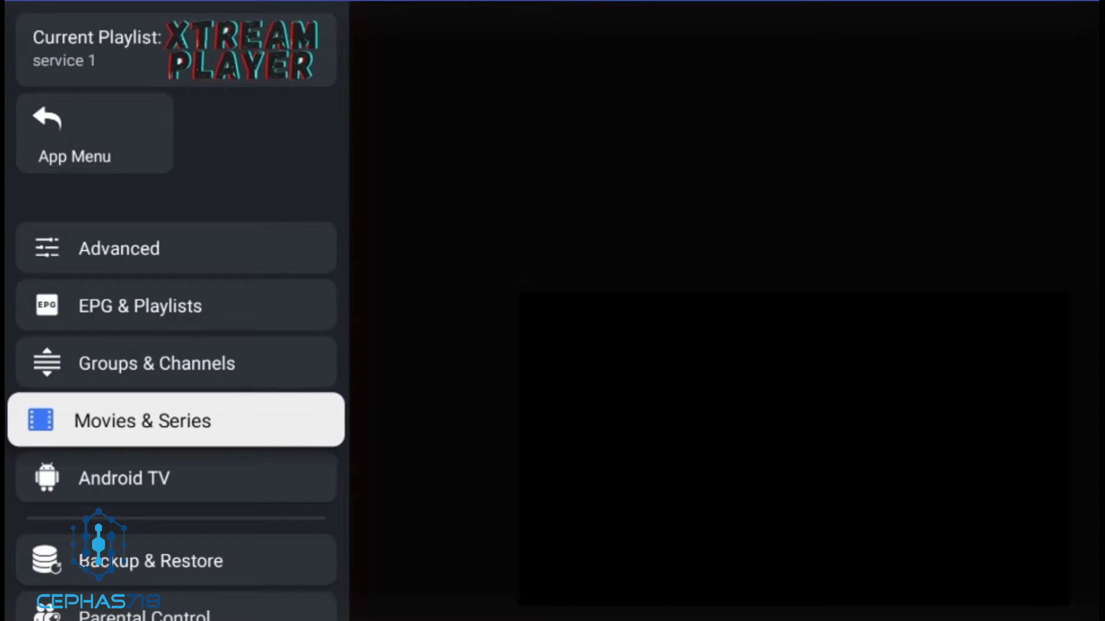
{"action": "key", "text": "Return"}
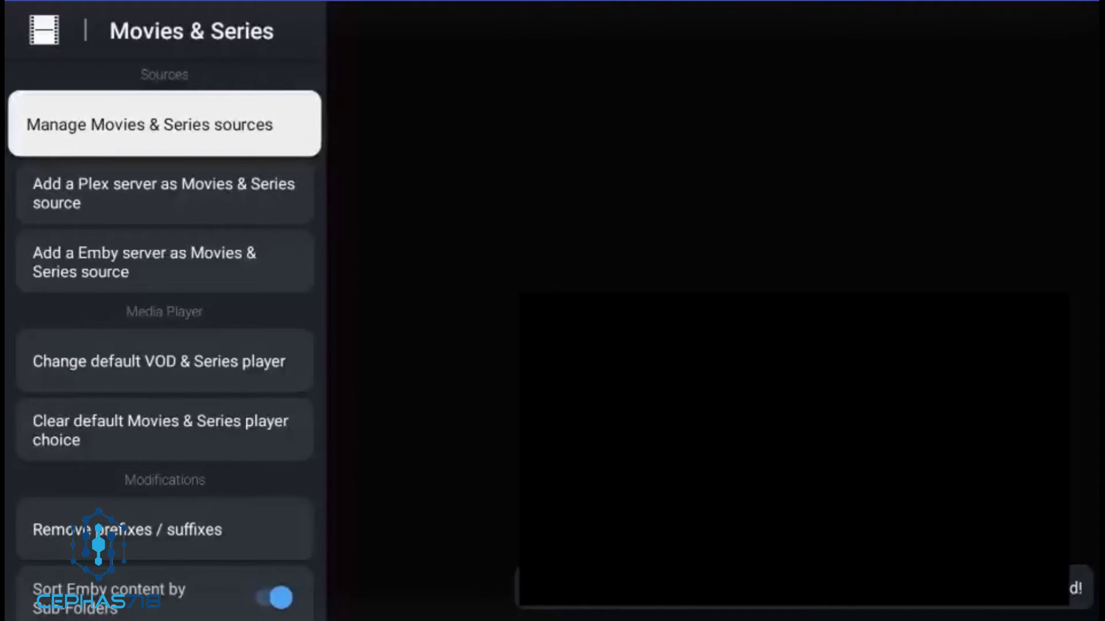
{"action": "left_click", "coordinate": [165, 193]}
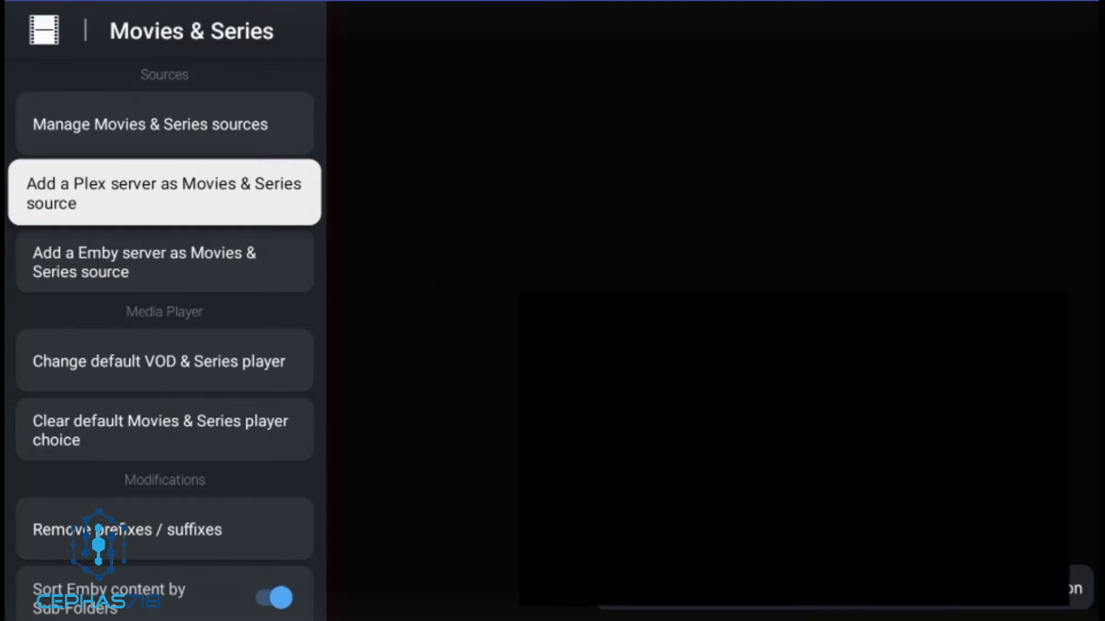
{"action": "key", "text": "Down"}
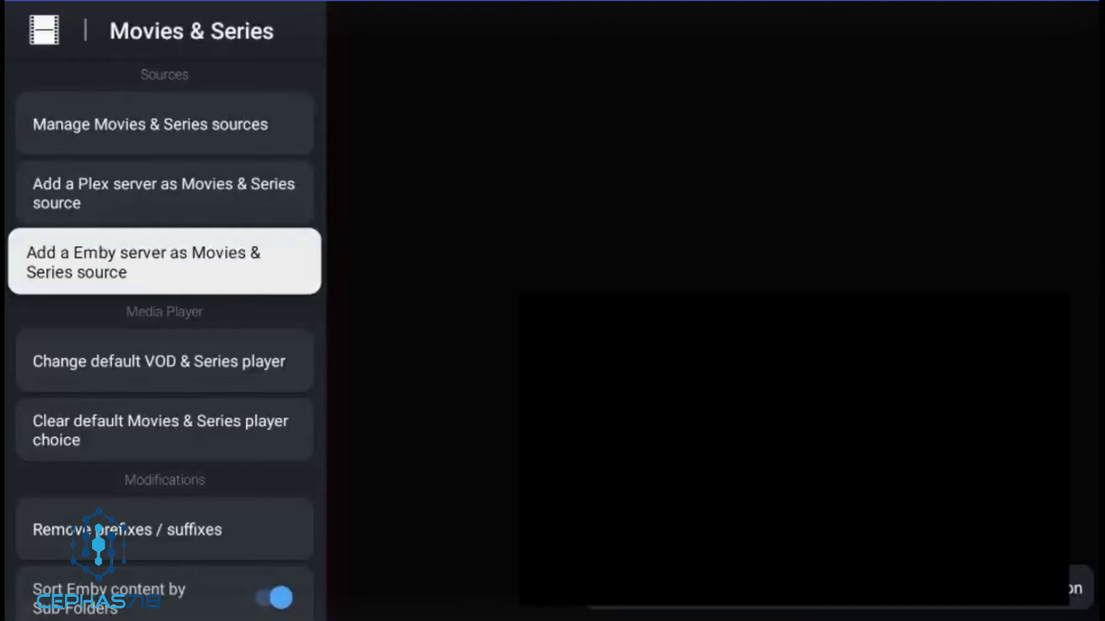
{"action": "left_click", "coordinate": [165, 192]}
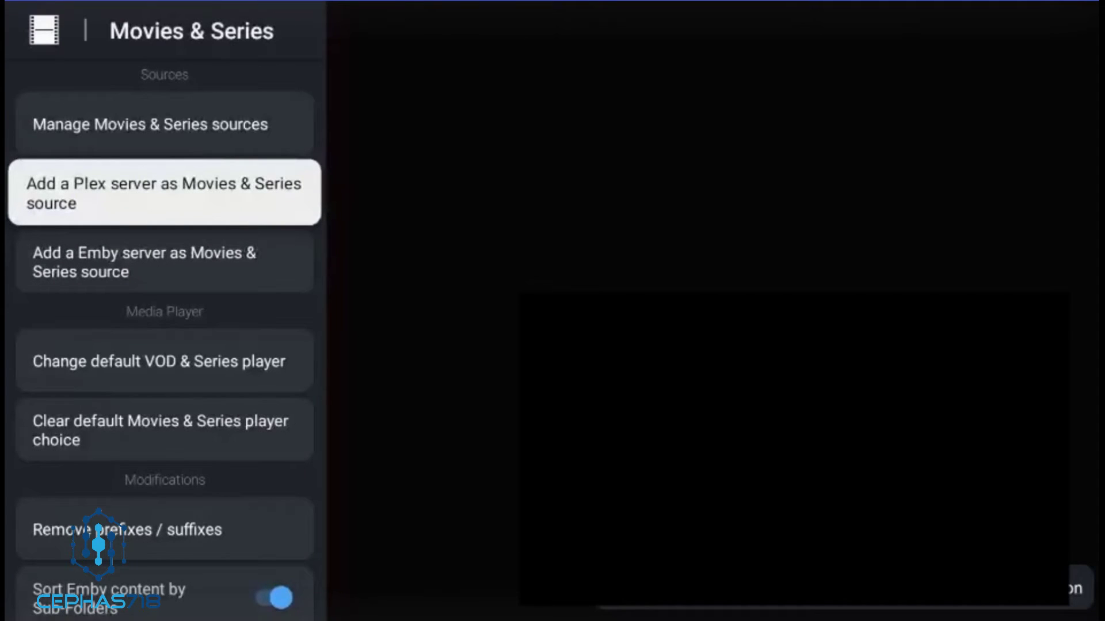
Start adding a Plex server as a source and switch to CREDENTIALS sign-in
{"action": "key", "text": "Return"}
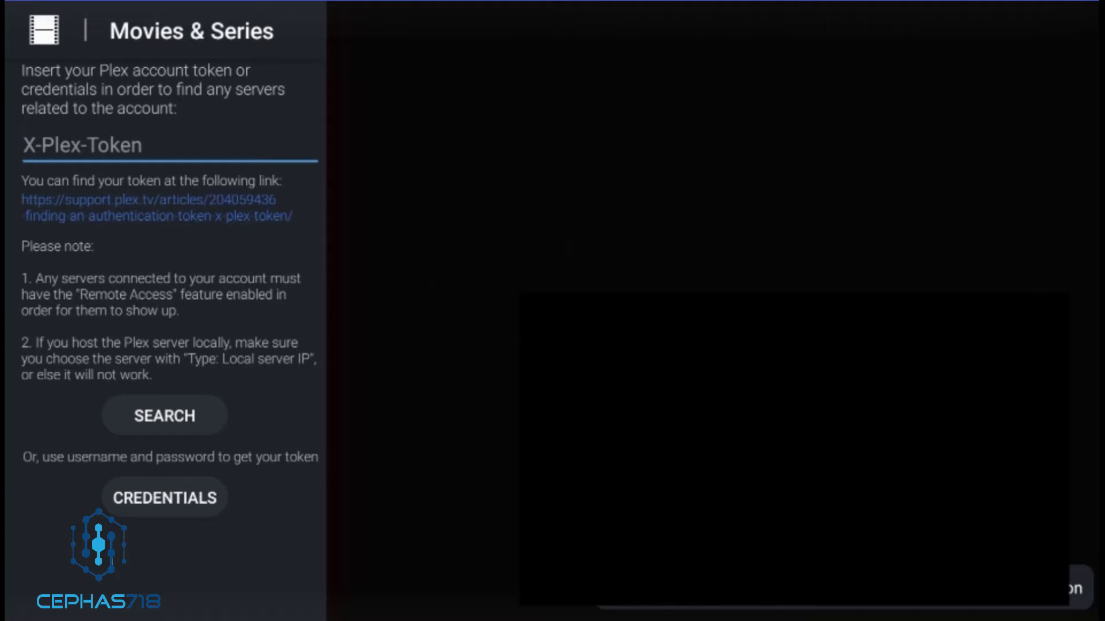
{"action": "key", "text": "Down"}
{"action": "key", "text": "Down"}
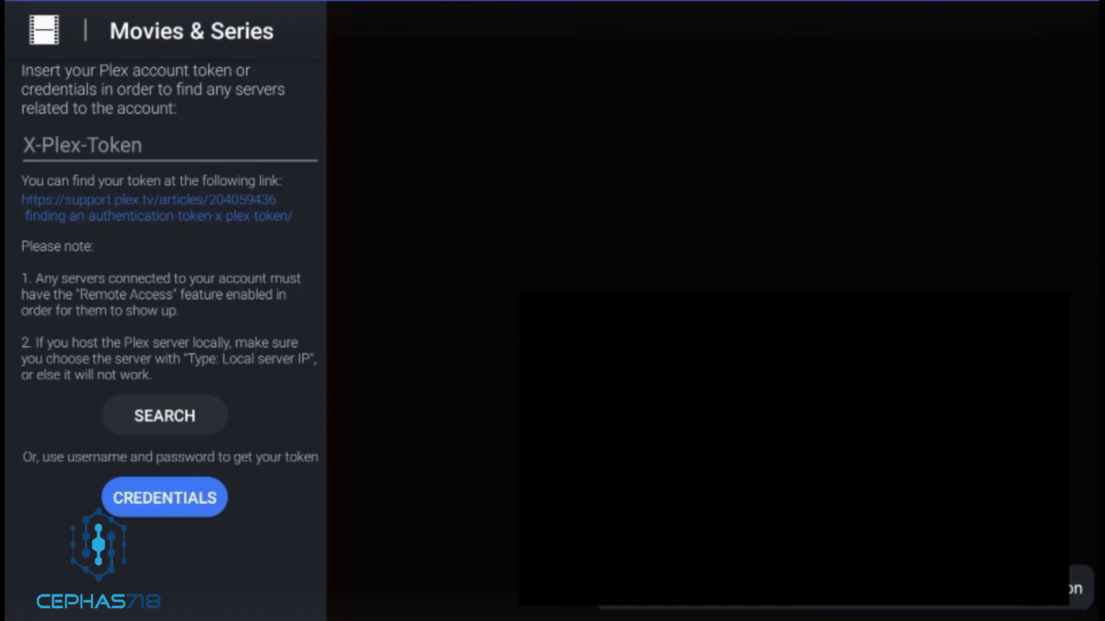
{"action": "key", "text": "Return"}
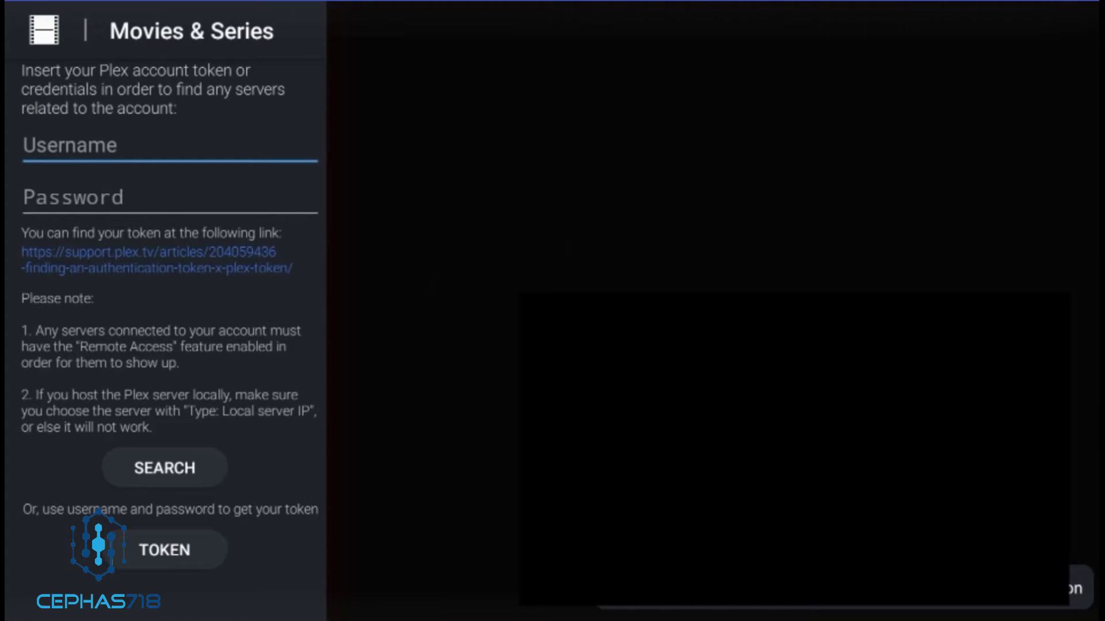
Look over the username and password fields, then switch back to TOKEN sign-in
{"action": "key", "text": "Down"}
{"action": "key", "text": "Up"}
{"action": "key", "text": "Down"}
{"action": "key", "text": "Up"}
{"action": "key", "text": "Down"}
{"action": "key", "text": "Up"}
{"action": "key", "text": "Down"}
{"action": "key", "text": "Down"}
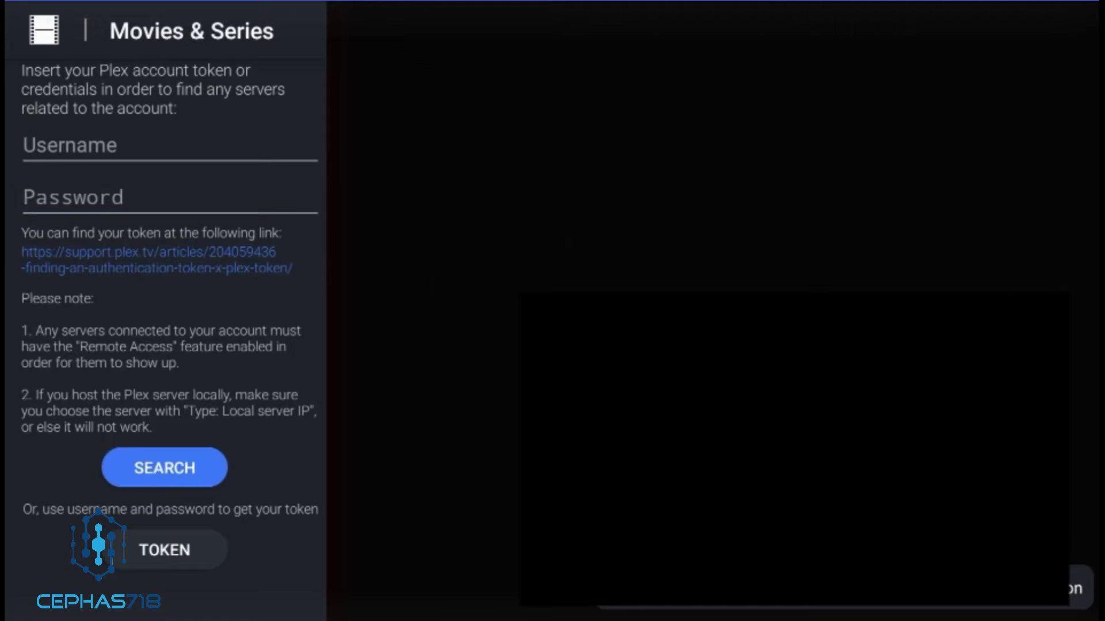
{"action": "key", "text": "Down"}
{"action": "key", "text": "Return"}
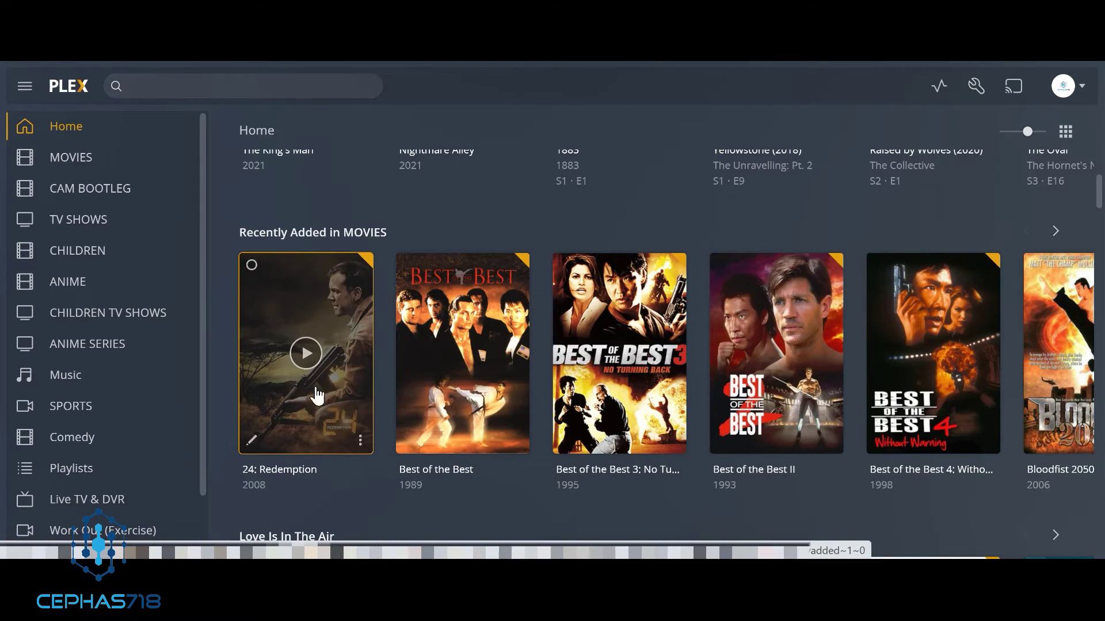
Open the three-dot actions menu on the 24: Redemption poster
{"action": "left_click", "coordinate": [361, 444]}
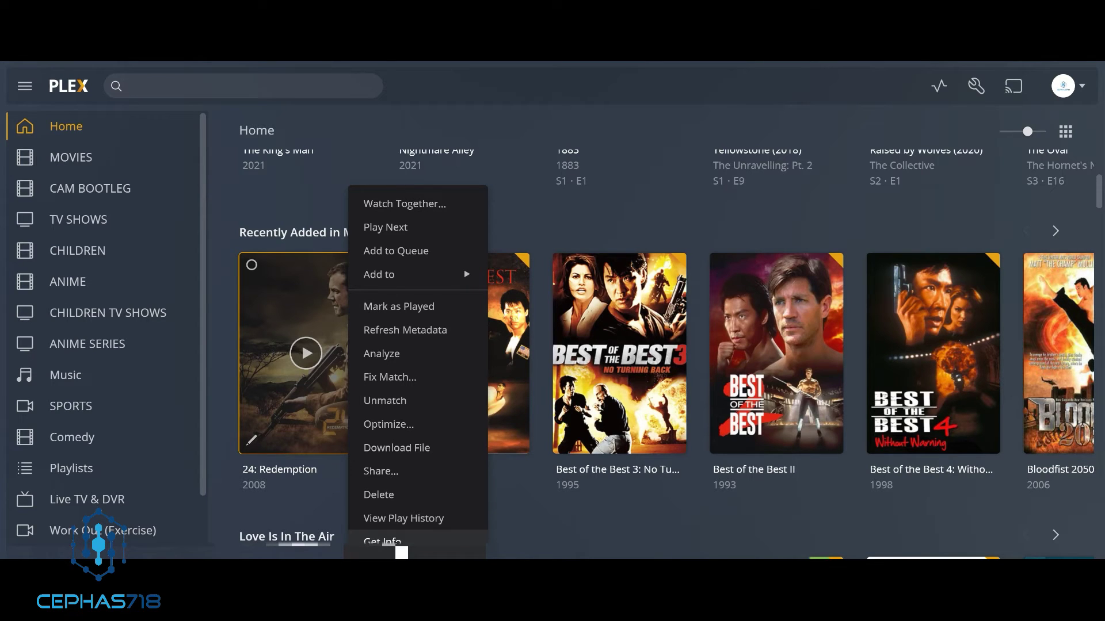
Choose Get Info to view the media info for 24: Redemption
{"action": "left_click", "coordinate": [397, 544]}
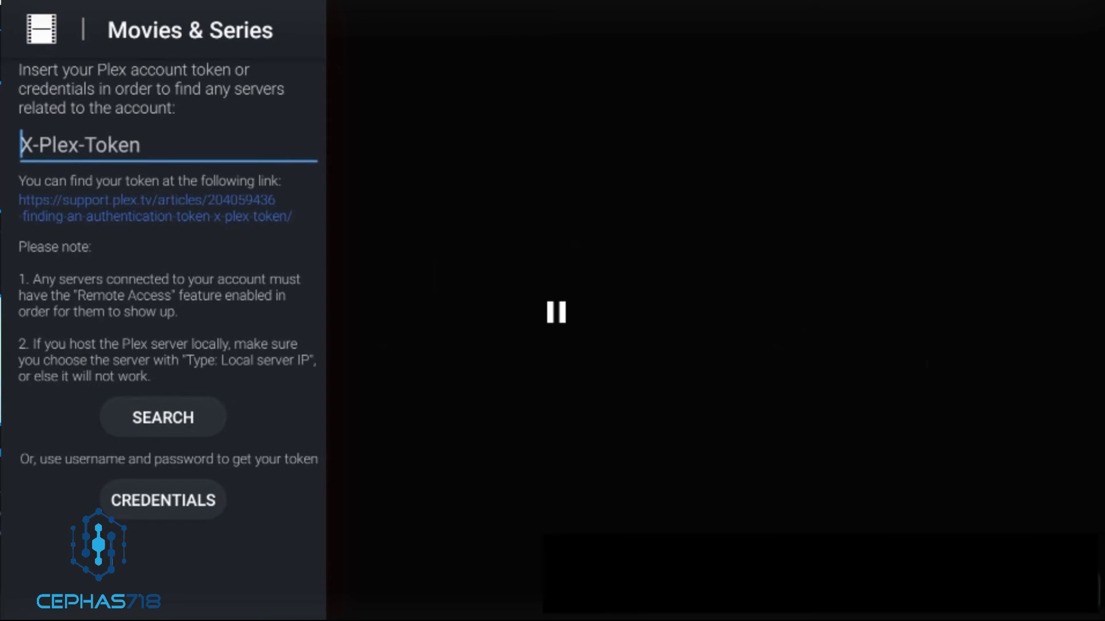
Bring up the on-screen keyboard for the Plex token field
{"action": "key", "text": "Return"}
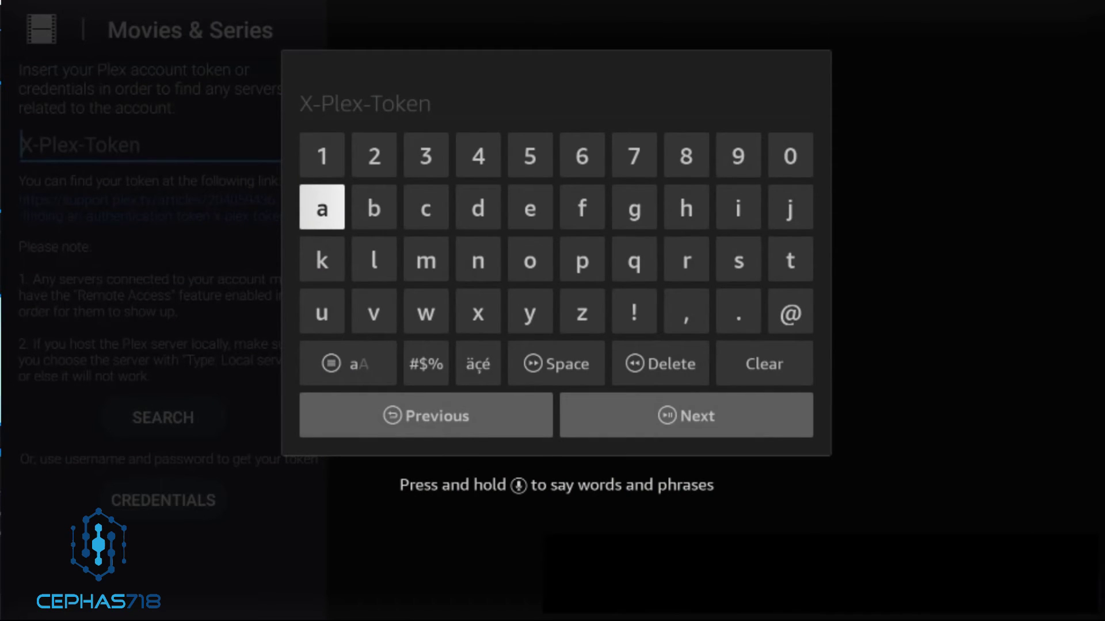
{"action": "key", "text": "Right"}
{"action": "key", "text": "Left"}
{"action": "key", "text": "Right"}
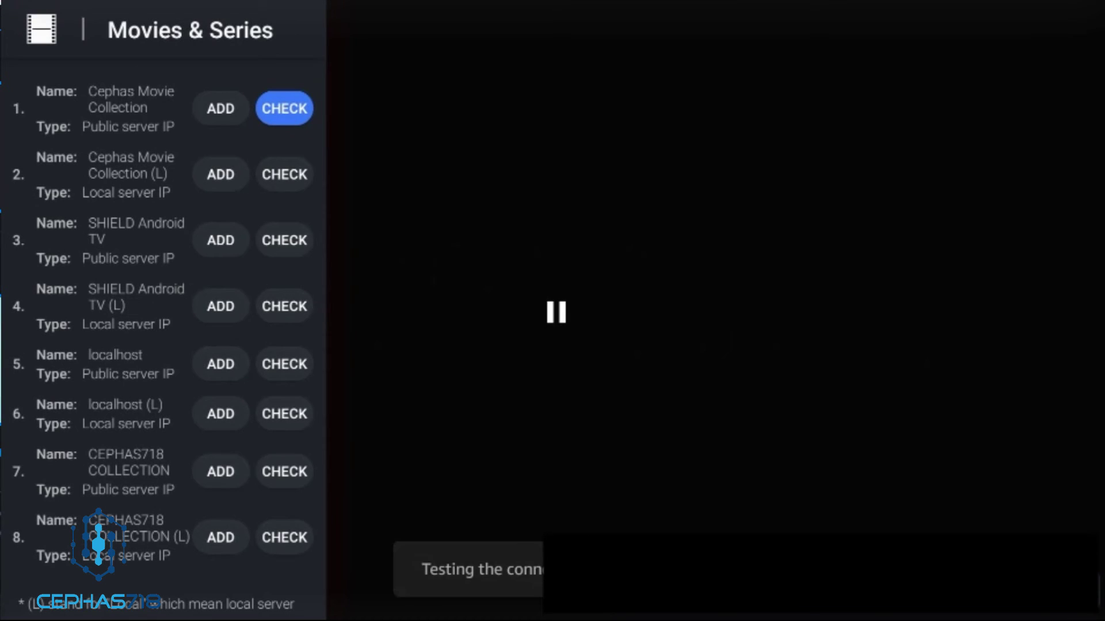
CHECK the listed Plex servers, then ADD the local (L) collection server
{"action": "left_click", "coordinate": [284, 174]}
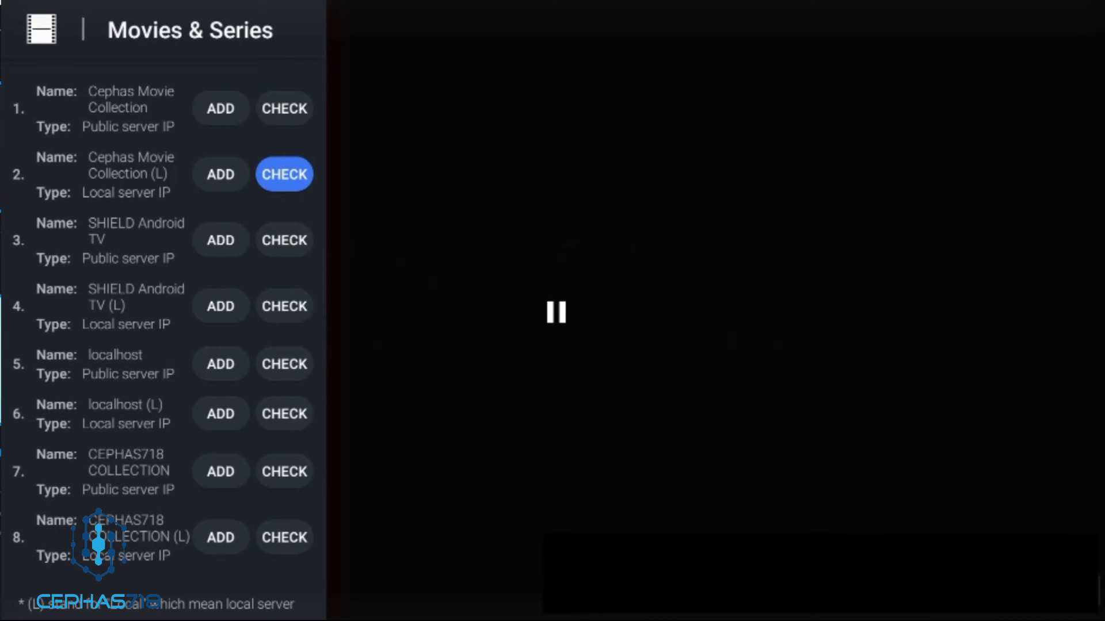
{"action": "key", "text": "Return"}
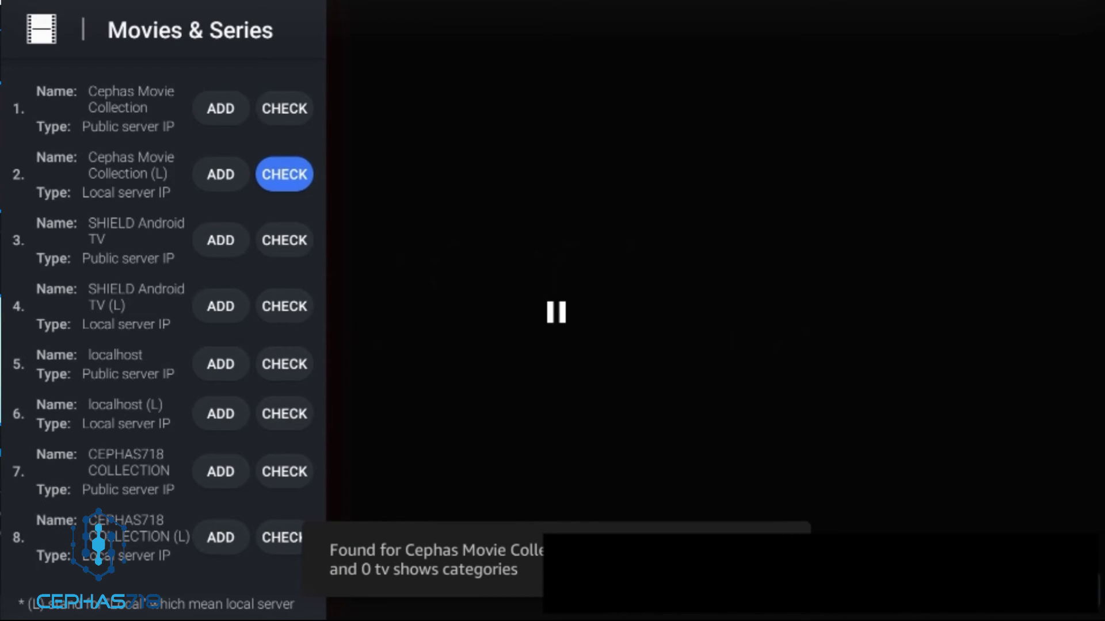
{"action": "left_click", "coordinate": [285, 240]}
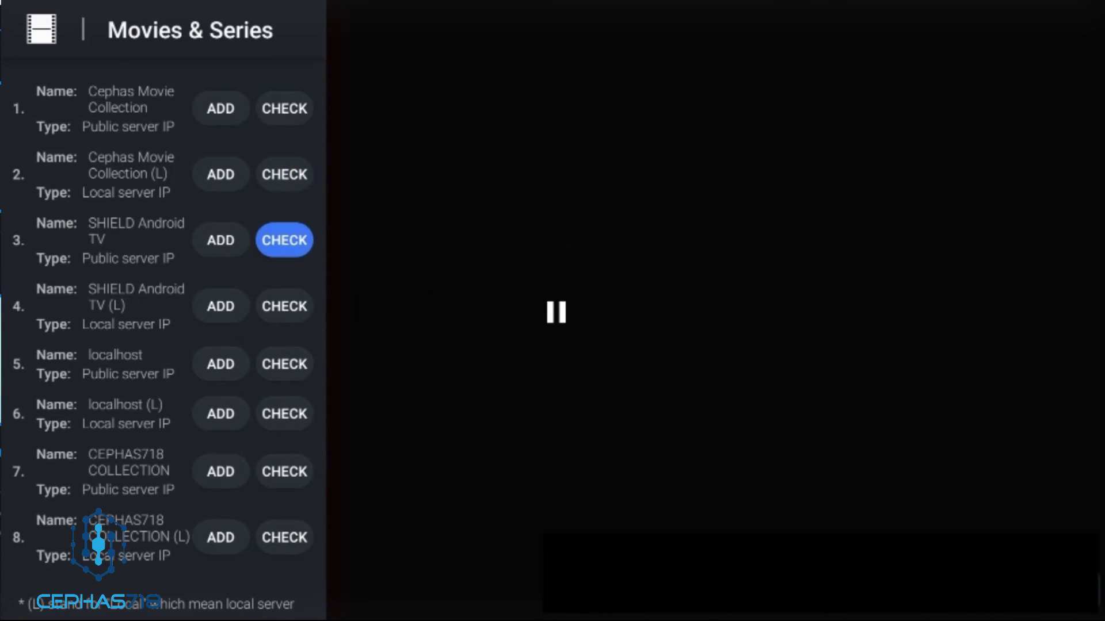
{"action": "left_click", "coordinate": [284, 537]}
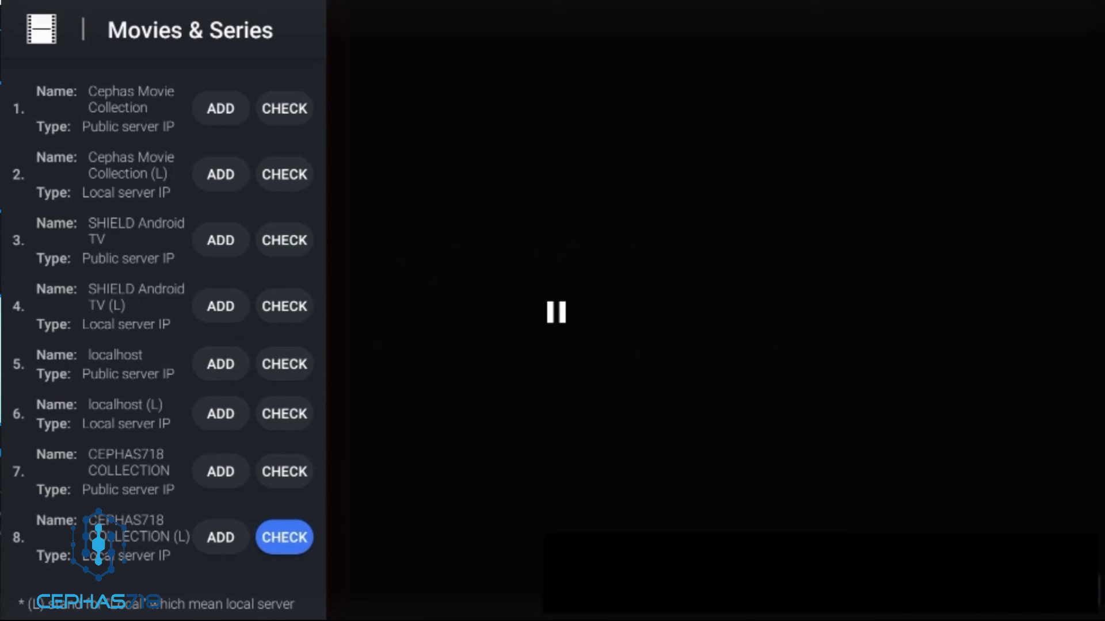
{"action": "left_click", "coordinate": [220, 537]}
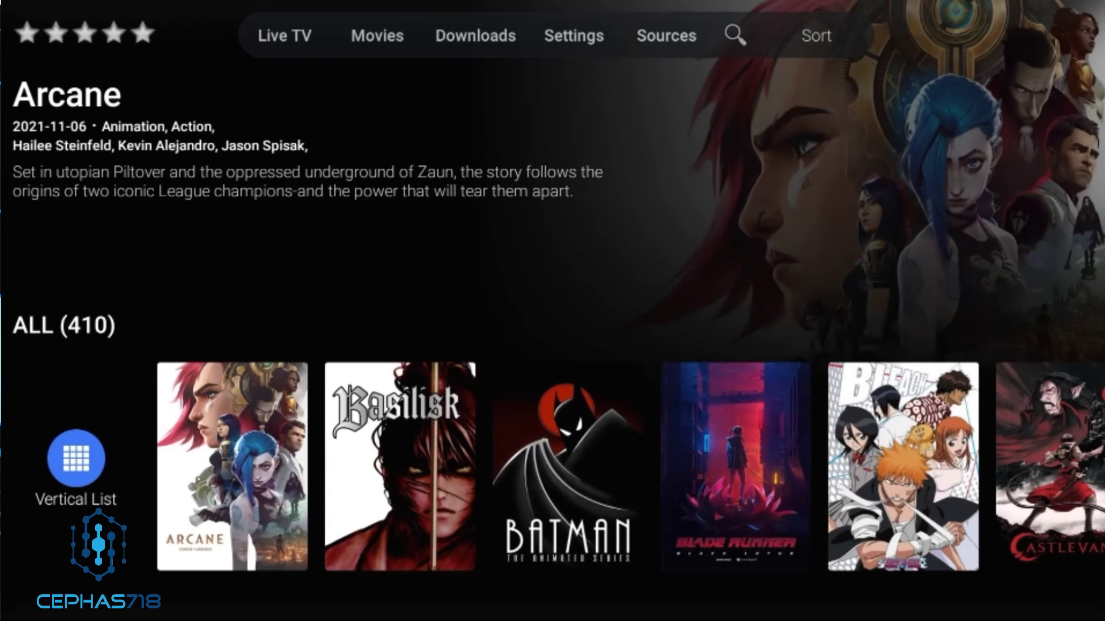
Browse the series categories down to TV SHOWS, then open the Movies section
{"action": "key", "text": "Down"}
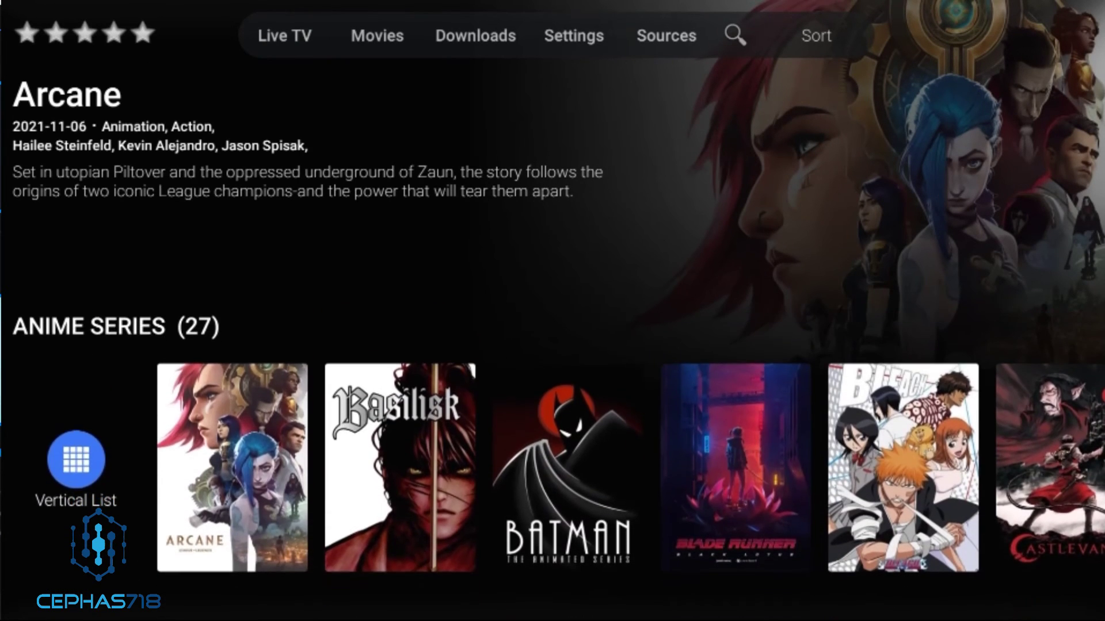
{"action": "key", "text": "Down"}
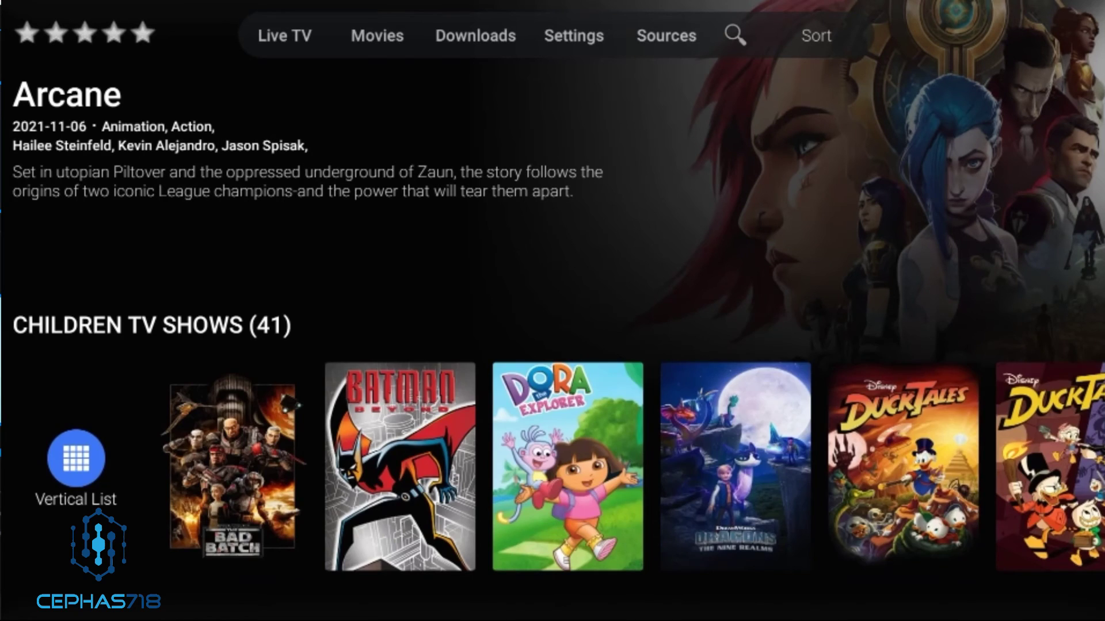
{"action": "key", "text": "Down"}
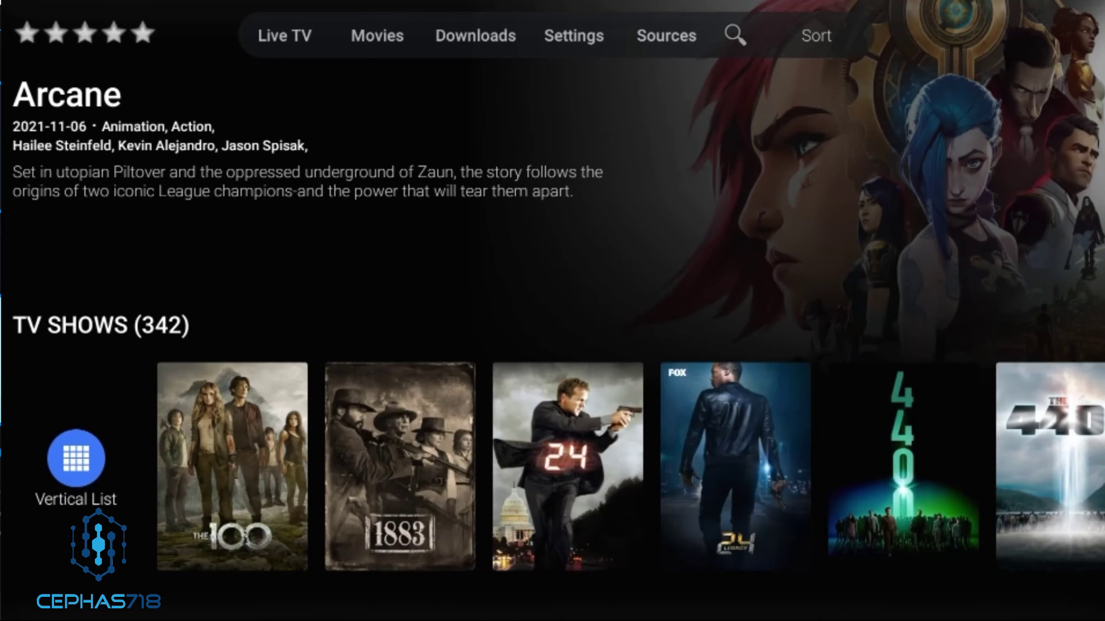
{"action": "key", "text": "Up"}
{"action": "key", "text": "Up"}
{"action": "key", "text": "Up"}
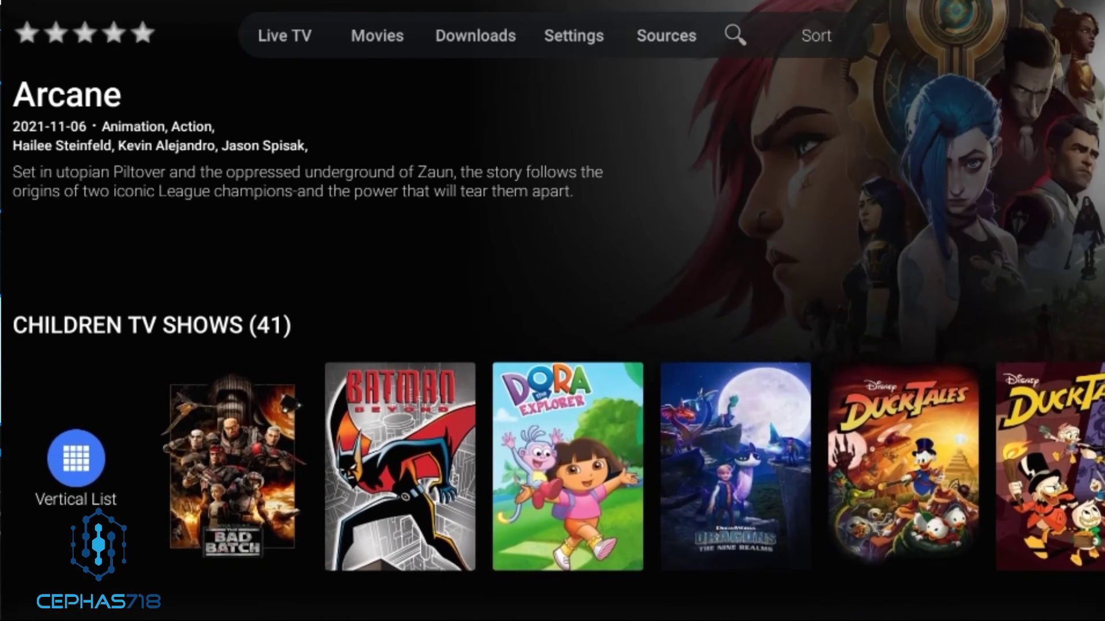
{"action": "key", "text": "Up"}
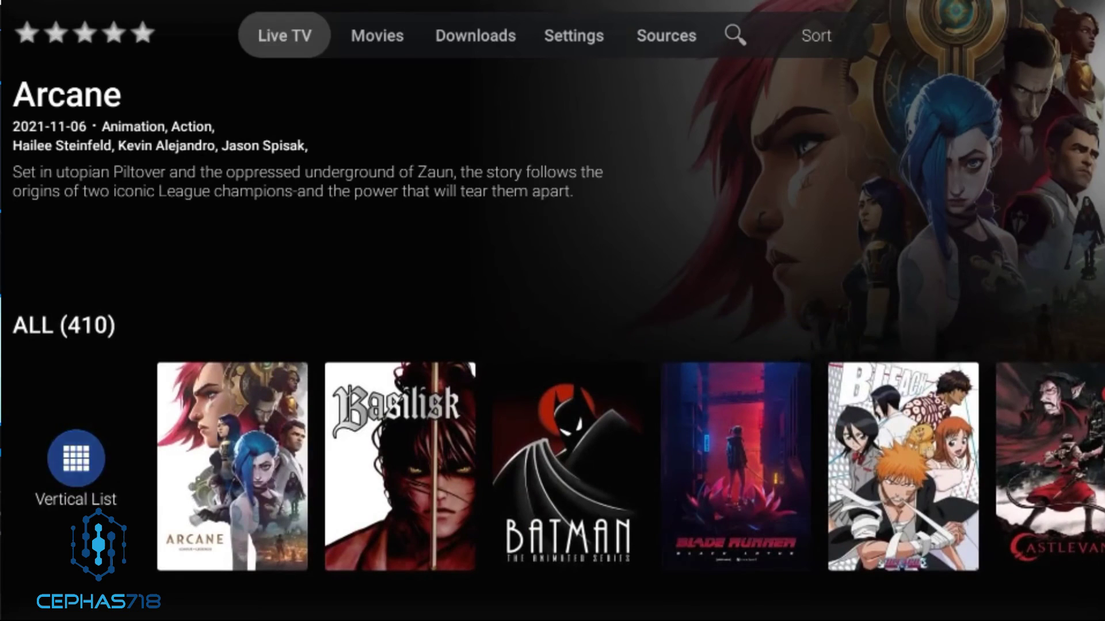
{"action": "key", "text": "Right"}
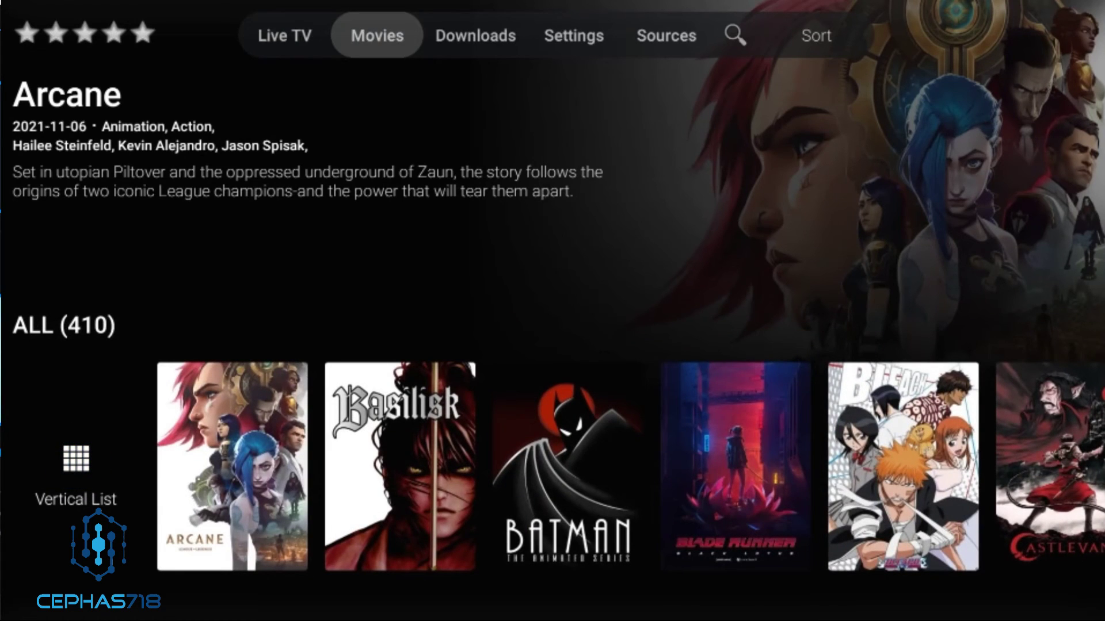
{"action": "key", "text": "Return"}
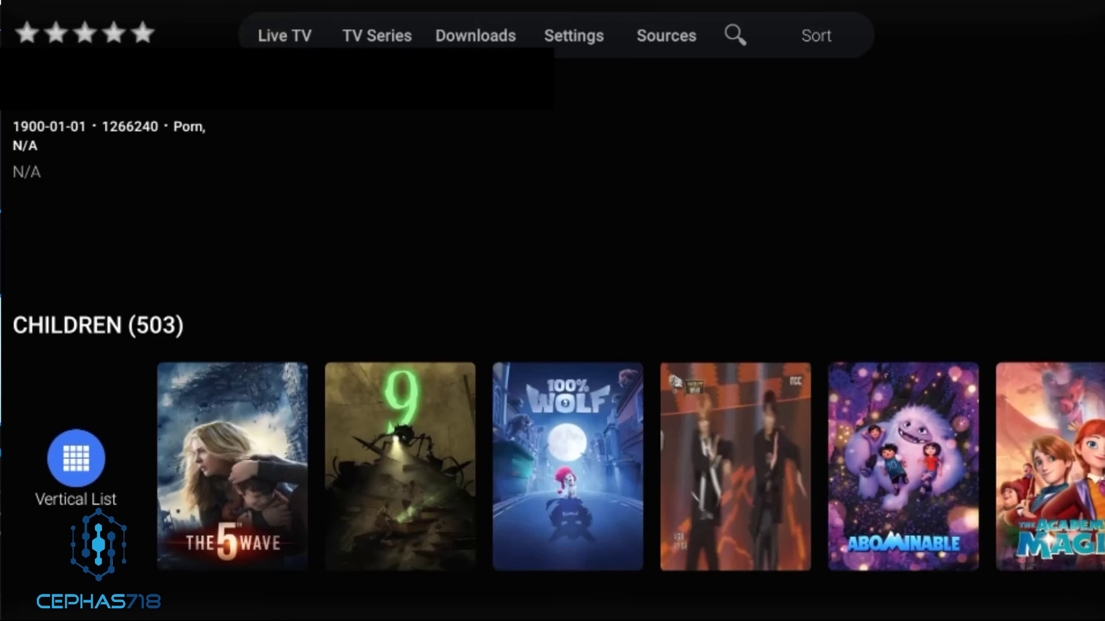
Select the MOVIES (2934) category and show it as a full grid
{"action": "key", "text": "Up"}
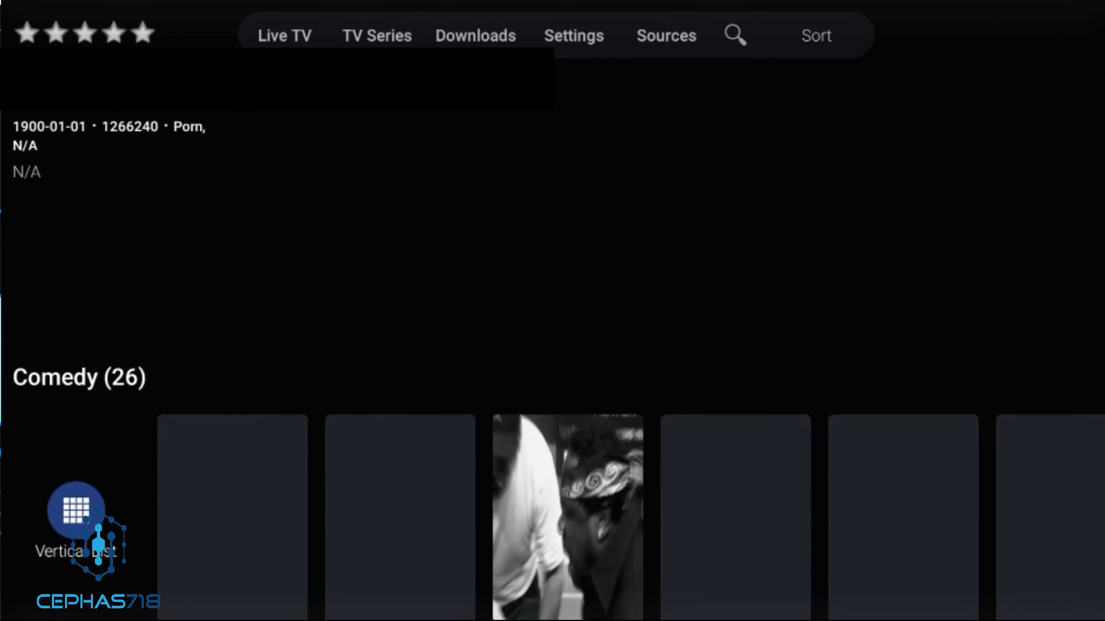
{"action": "key", "text": "Up"}
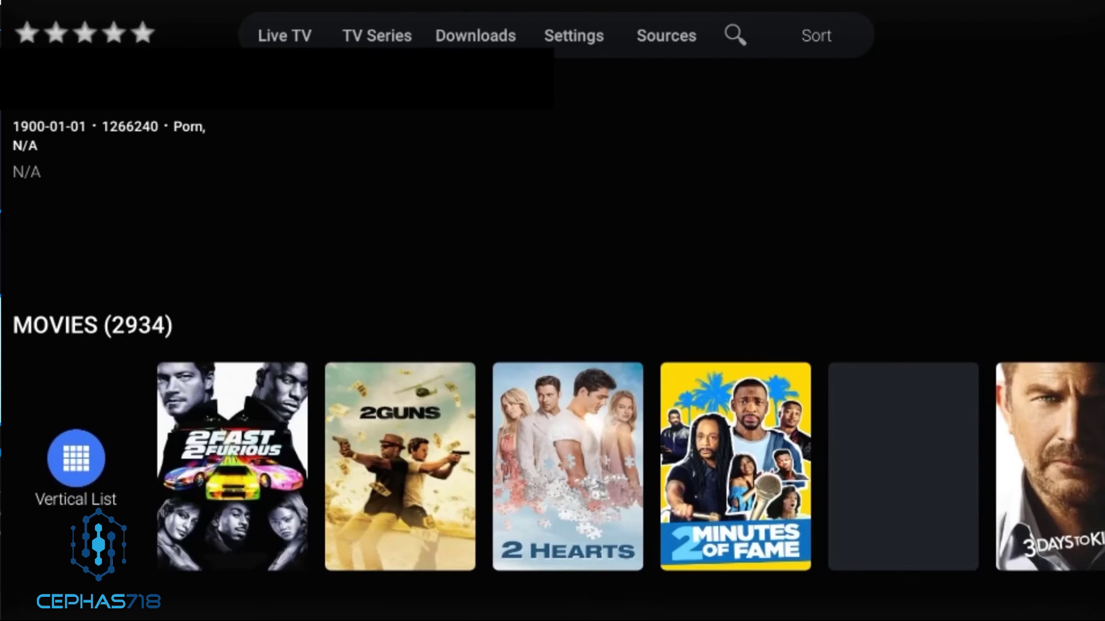
{"action": "key", "text": "Down"}
{"action": "key", "text": "Up"}
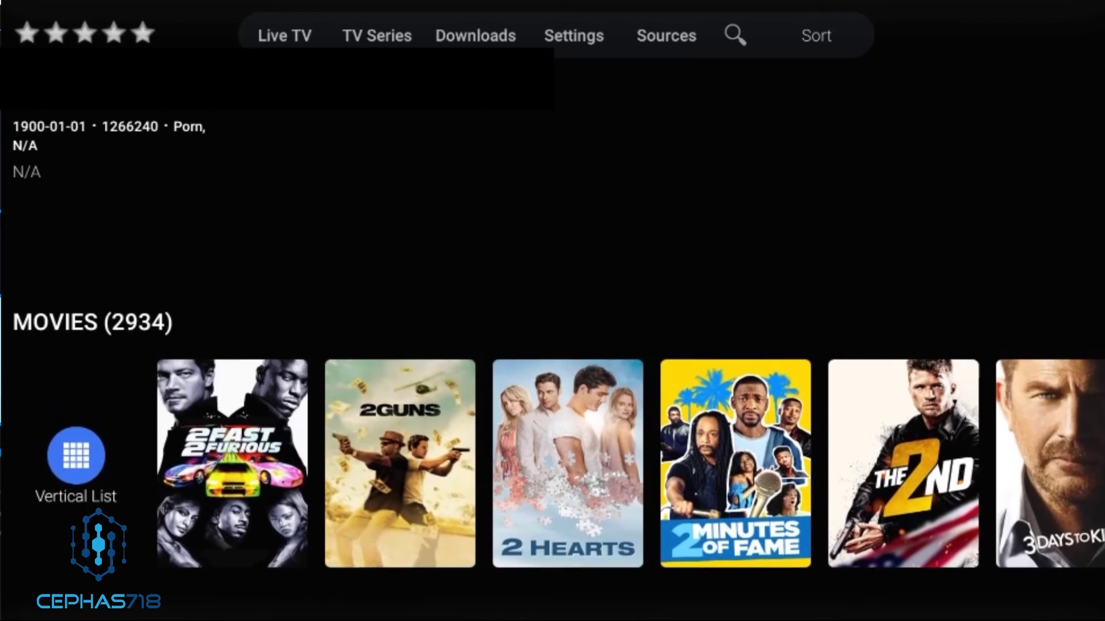
{"action": "key", "text": "Right"}
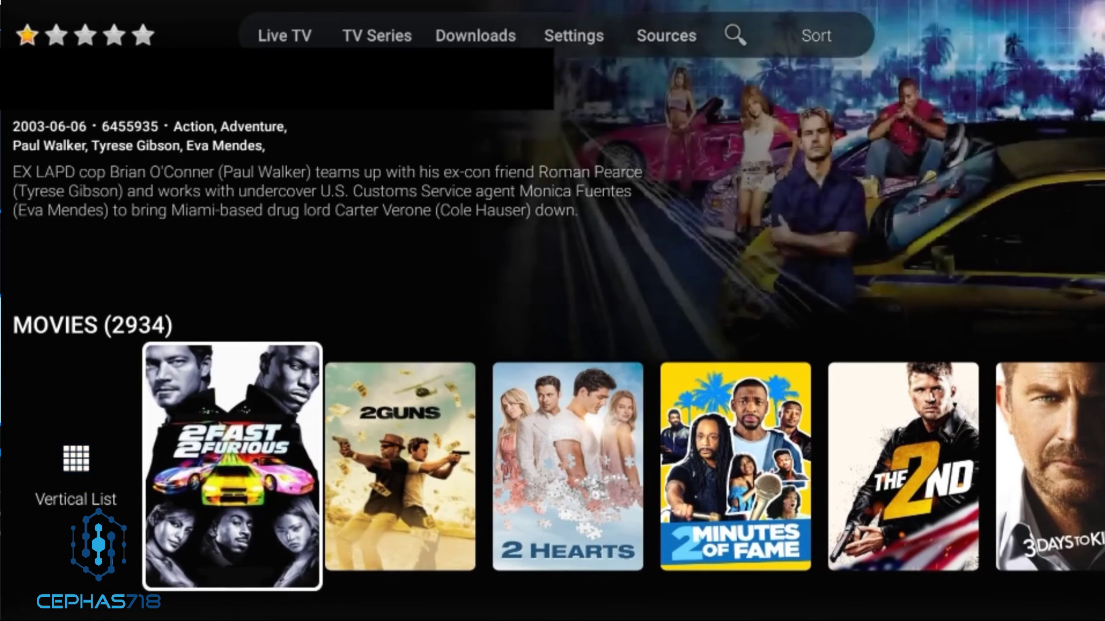
{"action": "key", "text": "Left"}
{"action": "key", "text": "Return"}
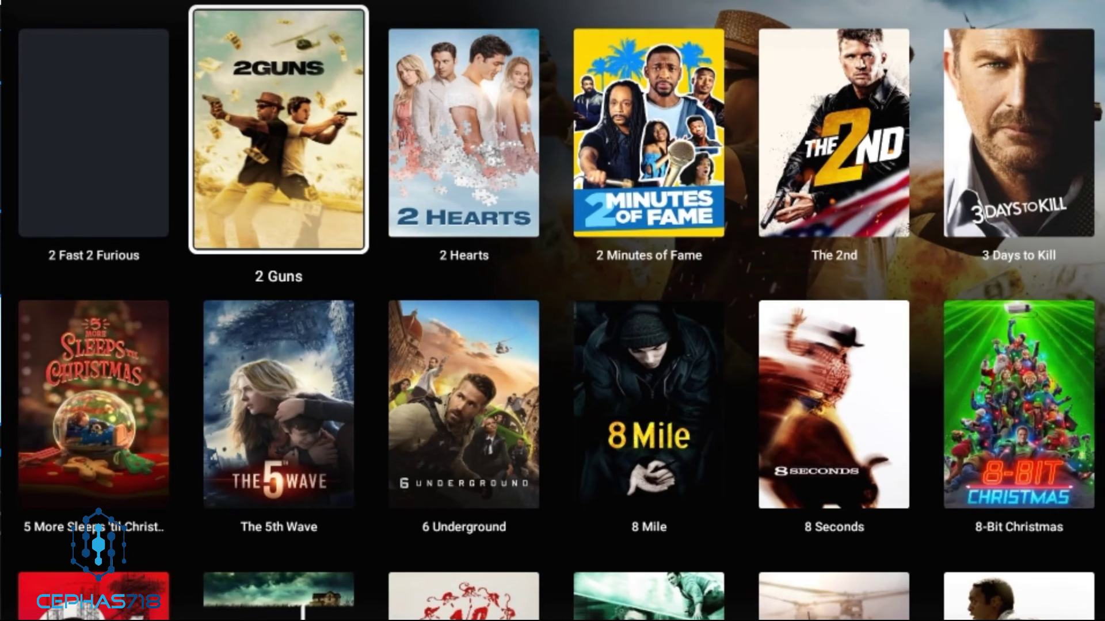
Select 2 Guns in the movies grid and choose Play
{"action": "key", "text": "Right"}
{"action": "key", "text": "Left"}
{"action": "key", "text": "Left"}
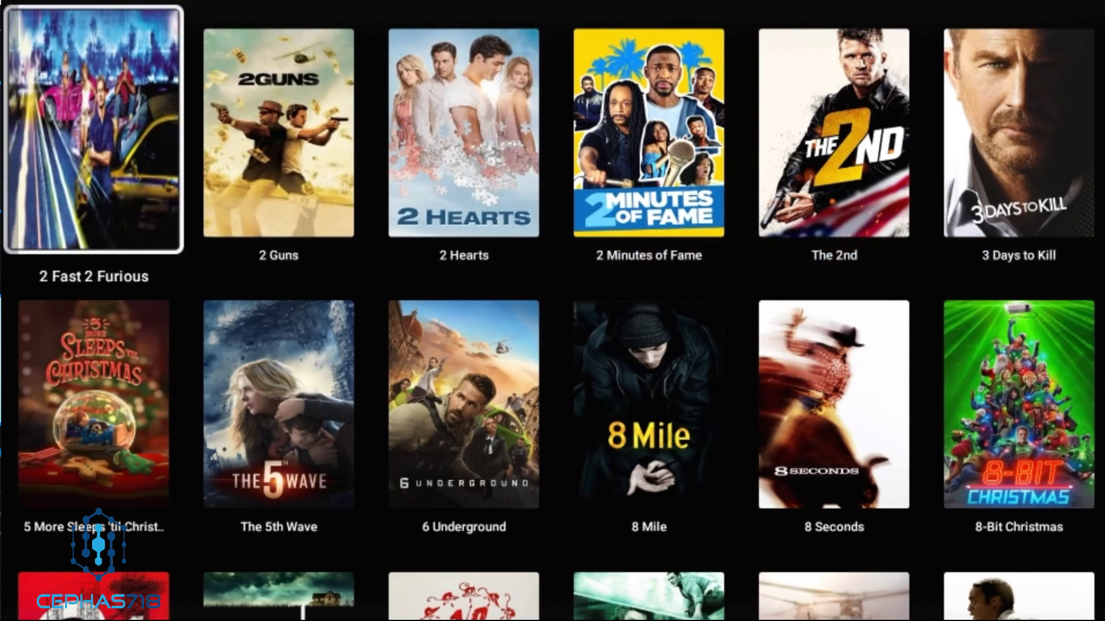
{"action": "key", "text": "Down"}
{"action": "key", "text": "Up"}
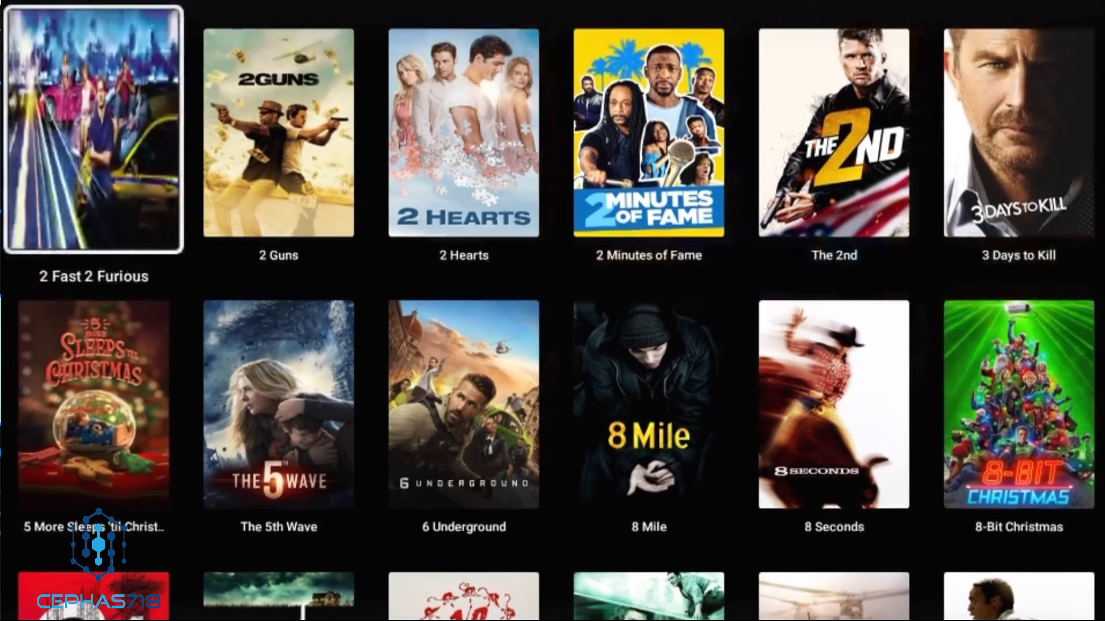
{"action": "key", "text": "Right"}
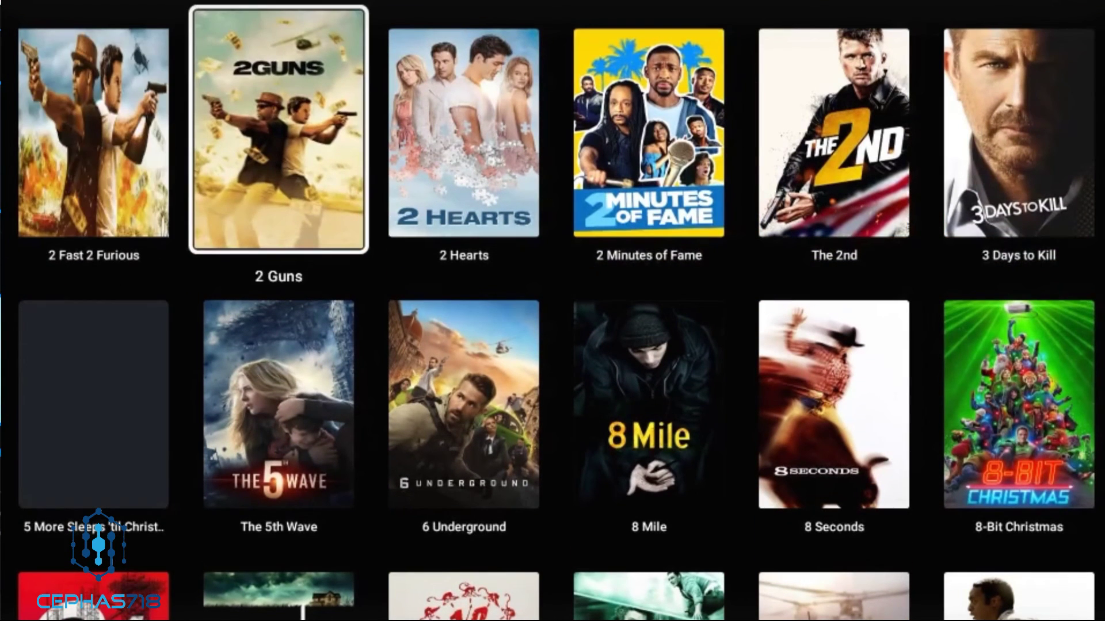
{"action": "key", "text": "Return"}
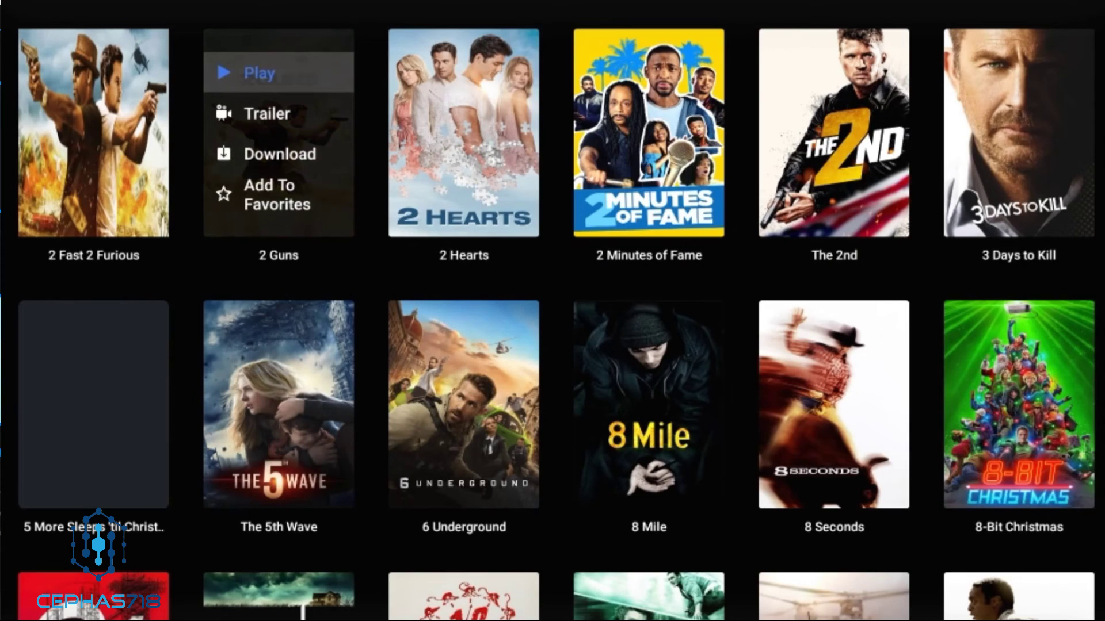
{"action": "key", "text": "Return"}
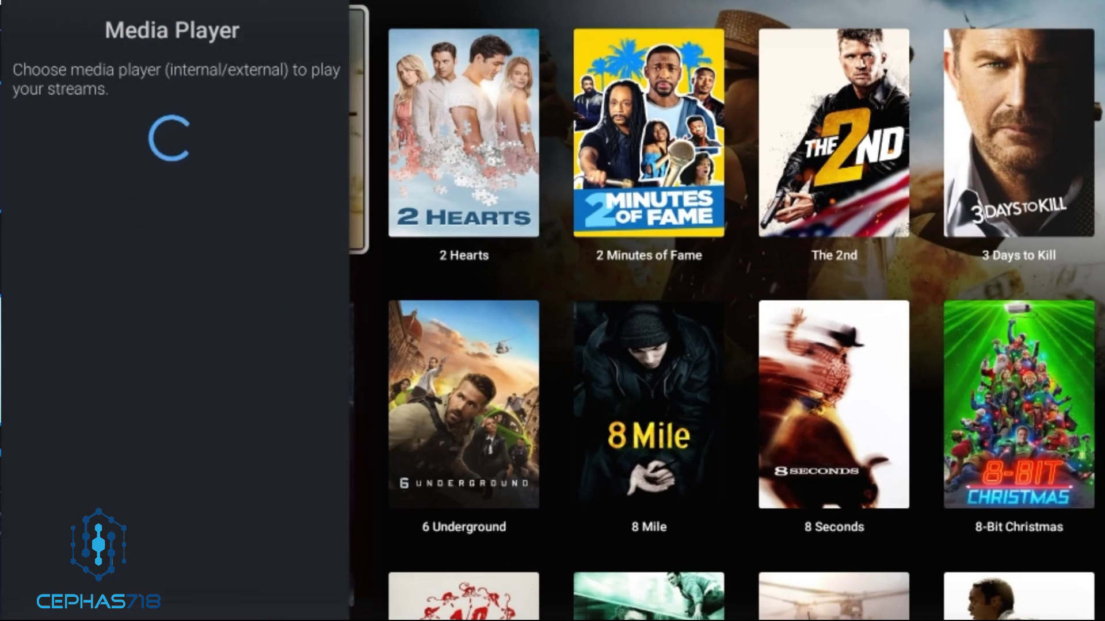